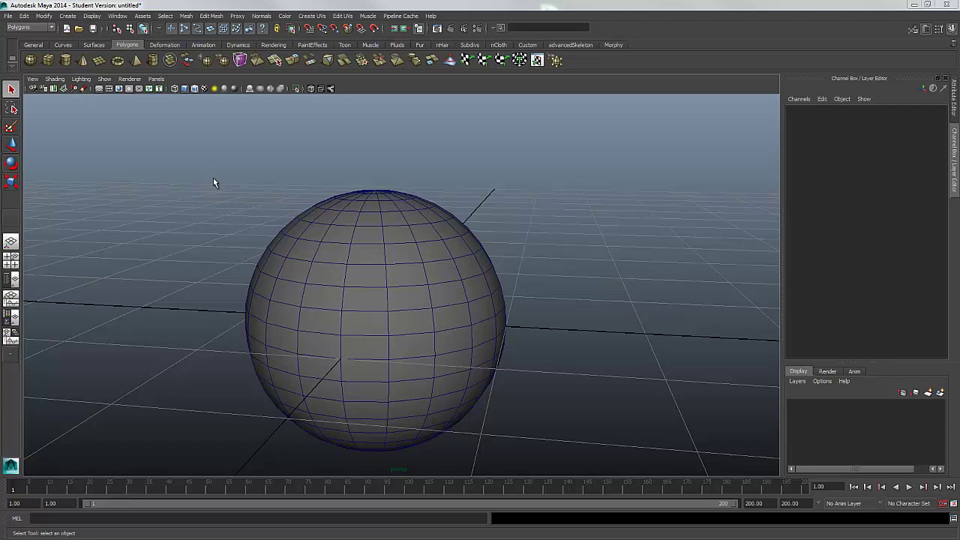
Switch the sphere to face selection mode.
{"action": "left_click_drag", "start_coordinate": [213, 181], "coordinate": [433, 252], "text": "alt"}
{"action": "scroll", "coordinate": [433, 248], "scroll_direction": "down", "scroll_amount": 2}
{"action": "right_click", "coordinate": [438, 242]}
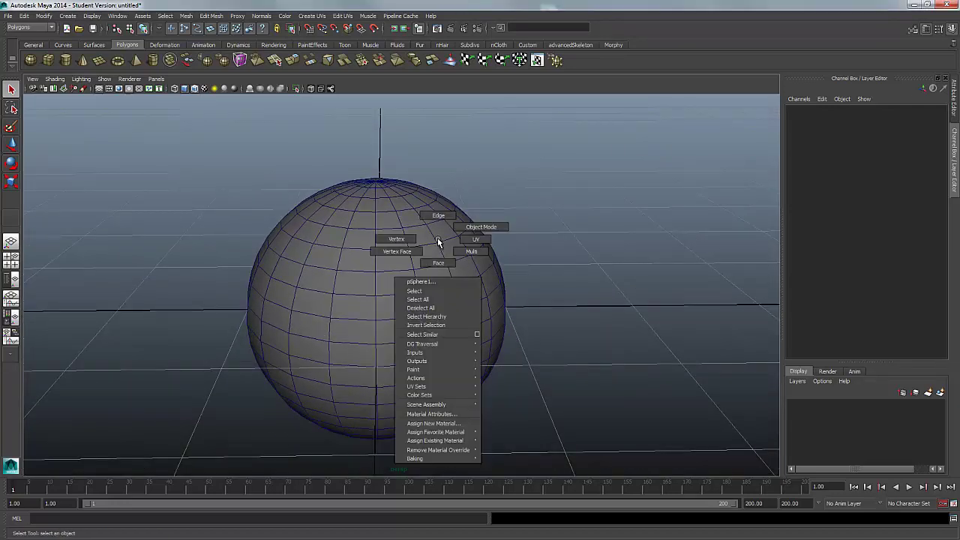
{"action": "right_click_drag", "start_coordinate": [439, 254], "coordinate": [440, 260]}
{"action": "left_click_drag", "start_coordinate": [426, 240], "coordinate": [439, 245], "text": "alt"}
{"action": "scroll", "coordinate": [448, 252], "scroll_direction": "up", "scroll_amount": 1}
Select a two-by-two block of faces on the sphere's upper side and move it outward without soft selection.
{"action": "left_click", "coordinate": [439, 256]}
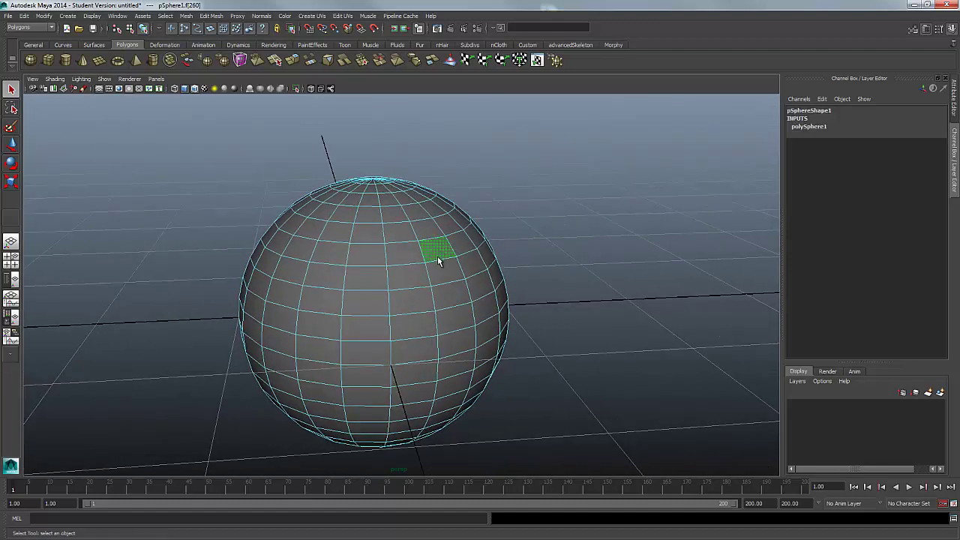
{"action": "scroll", "coordinate": [461, 281], "scroll_direction": "up", "scroll_amount": 1}
{"action": "scroll", "coordinate": [462, 282], "scroll_direction": "up", "scroll_amount": 1}
{"action": "left_click", "coordinate": [459, 275], "text": "shift"}
{"action": "left_click", "coordinate": [468, 246], "text": "shift"}
{"action": "left_click", "coordinate": [478, 263], "text": "shift"}
{"action": "left_click_drag", "start_coordinate": [452, 270], "coordinate": [474, 211], "text": "alt"}
{"action": "scroll", "coordinate": [441, 279], "scroll_direction": "up", "scroll_amount": 1}
{"action": "key", "text": "w"}
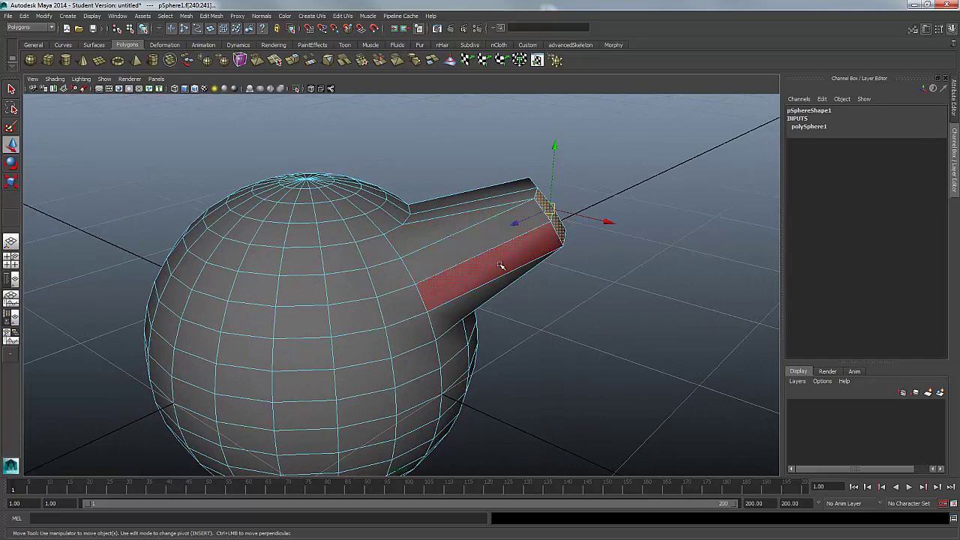
Inspect the hard-edged bulge, undo the face move and clear the face selection.
{"action": "left_click_drag", "start_coordinate": [506, 278], "coordinate": [505, 267], "text": "alt"}
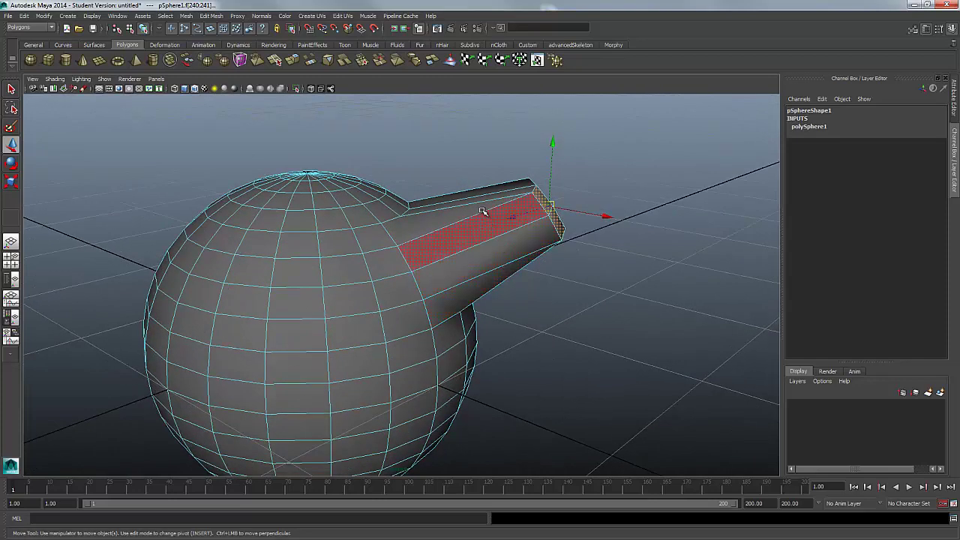
{"action": "left_click_drag", "start_coordinate": [484, 212], "coordinate": [338, 255], "text": "alt"}
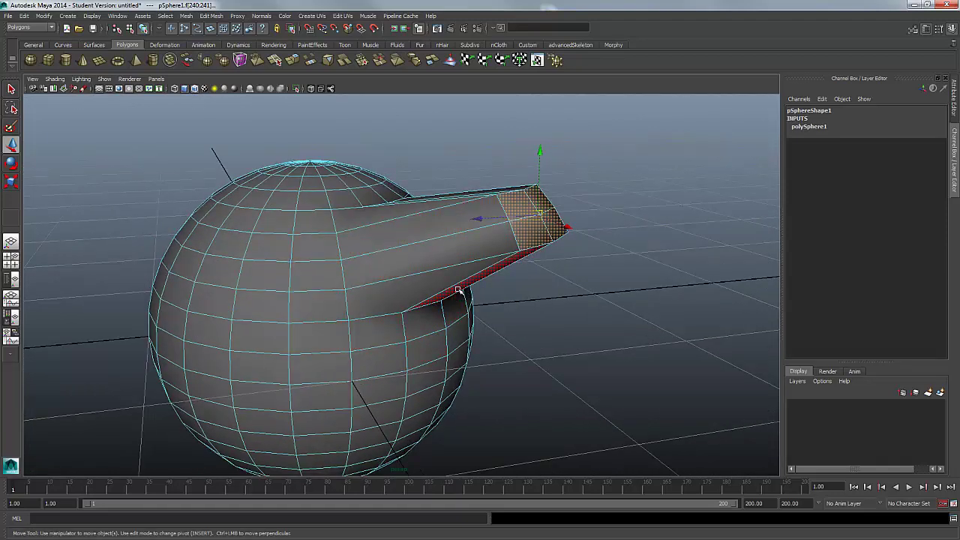
{"action": "key", "text": "ctrl+z"}
{"action": "left_click_drag", "start_coordinate": [411, 315], "coordinate": [501, 279], "text": "alt"}
{"action": "left_click", "coordinate": [501, 279]}
{"action": "scroll", "coordinate": [456, 311], "scroll_direction": "up", "scroll_amount": 2}
{"action": "scroll", "coordinate": [457, 306], "scroll_direction": "down", "scroll_amount": 1}
{"action": "left_click", "coordinate": [455, 271]}
{"action": "left_click", "coordinate": [440, 276]}
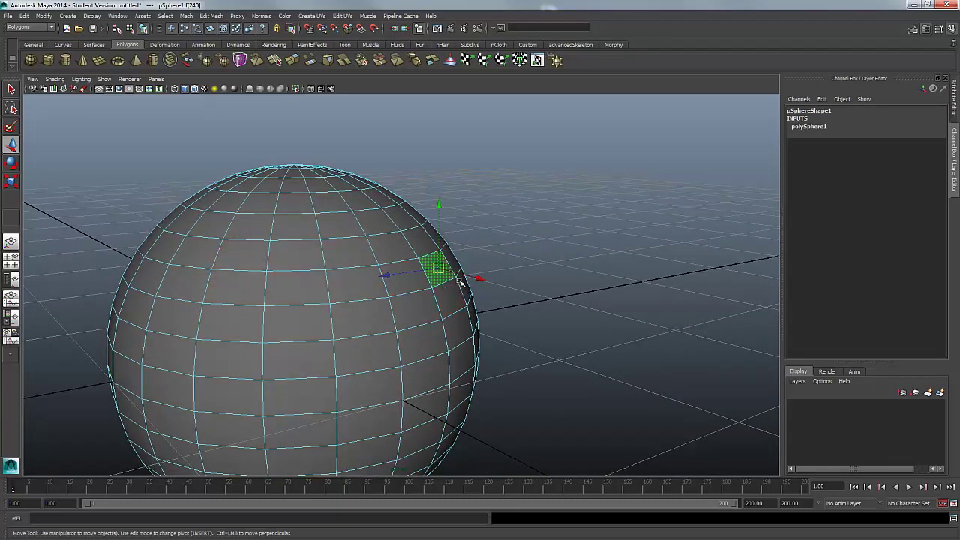
{"action": "left_click", "coordinate": [469, 262]}
{"action": "scroll", "coordinate": [468, 260], "scroll_direction": "down", "scroll_amount": 1}
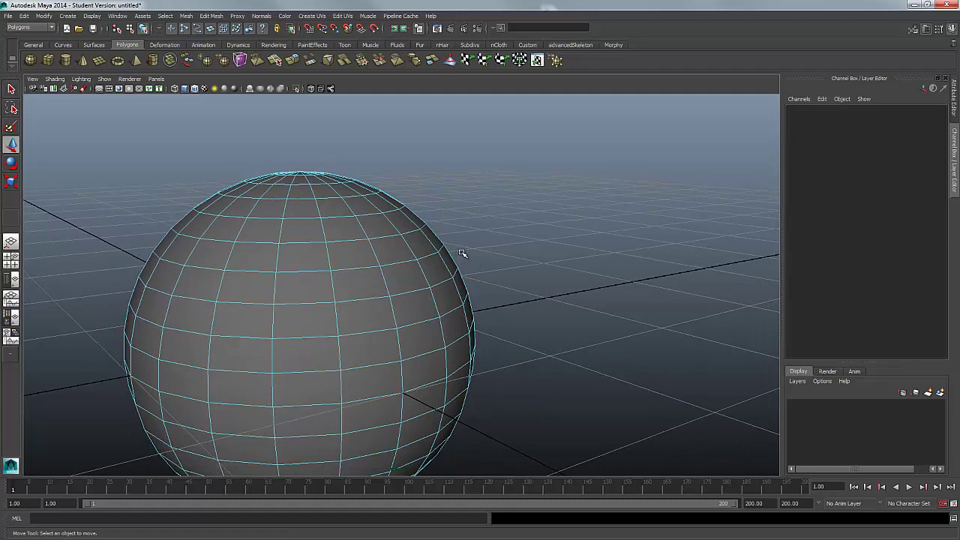
{"action": "left_click_drag", "start_coordinate": [463, 253], "coordinate": [330, 194], "text": "alt"}
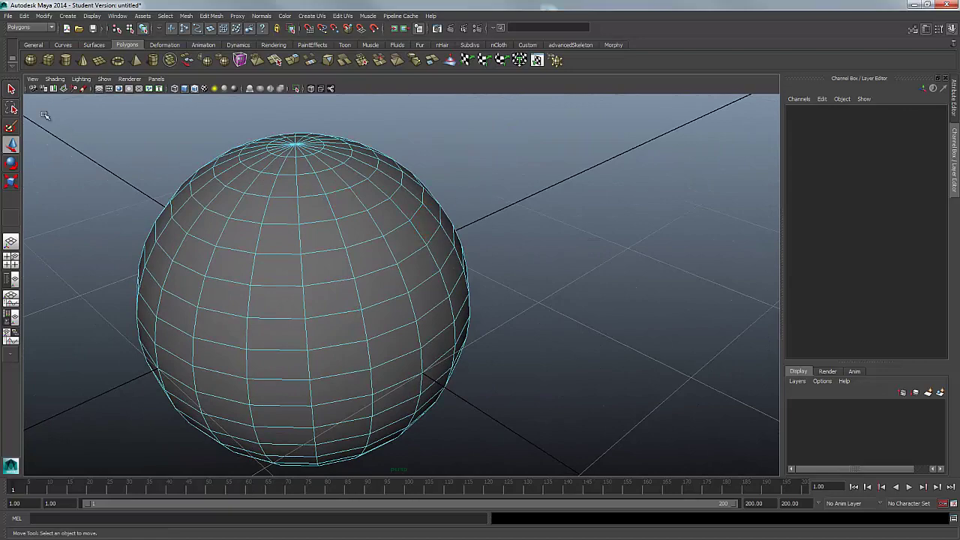
Open the Select Tool's settings and enable Soft Select.
{"action": "double_click", "coordinate": [12, 89]}
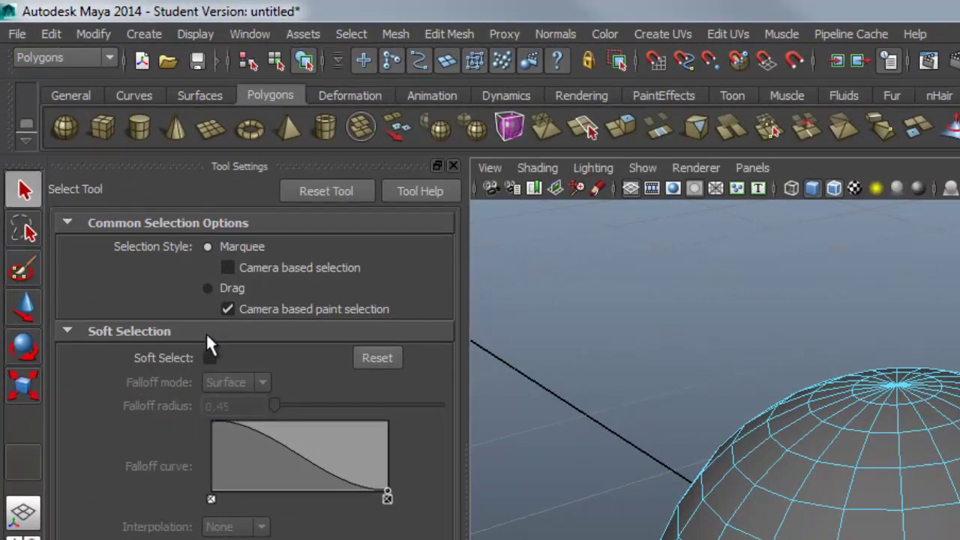
{"action": "left_click", "coordinate": [207, 331]}
{"action": "left_click", "coordinate": [208, 328]}
{"action": "left_click", "coordinate": [207, 330]}
{"action": "left_click", "coordinate": [210, 331]}
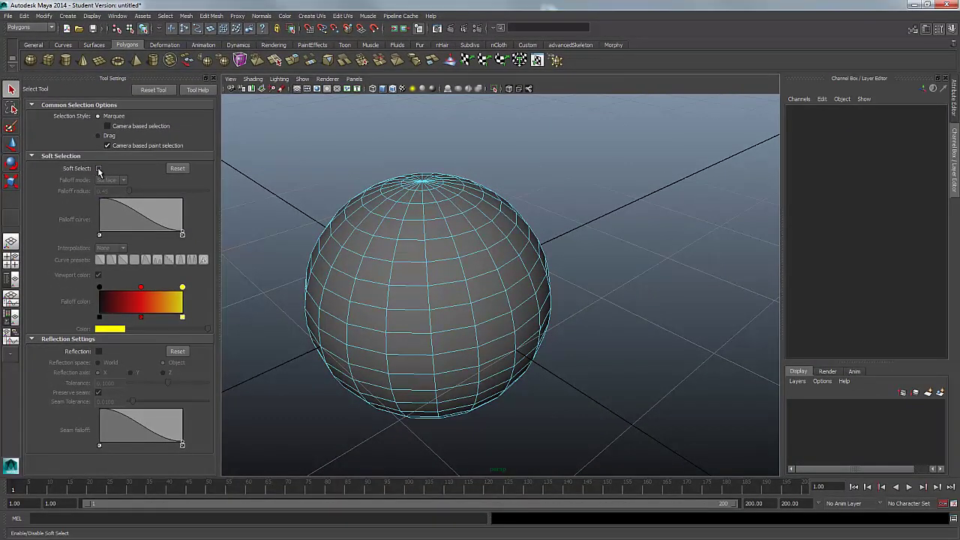
{"action": "left_click", "coordinate": [98, 169]}
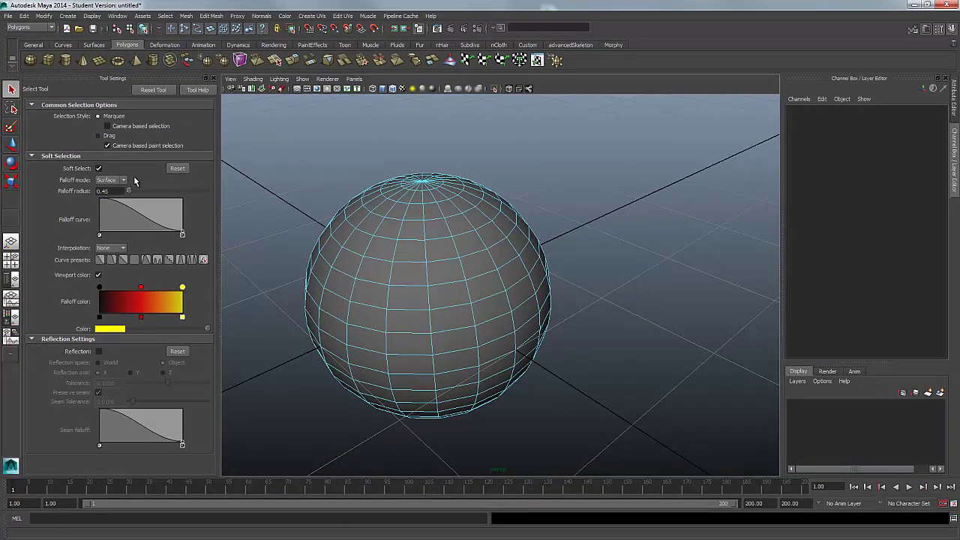
Select a single face on the sphere's upper side and examine the soft-selection falloff colours around it.
{"action": "left_click_drag", "start_coordinate": [418, 281], "coordinate": [446, 276], "text": "alt"}
{"action": "right_click_drag", "start_coordinate": [445, 276], "coordinate": [444, 234], "text": "alt"}
{"action": "left_click_drag", "start_coordinate": [356, 208], "coordinate": [418, 266], "text": "alt"}
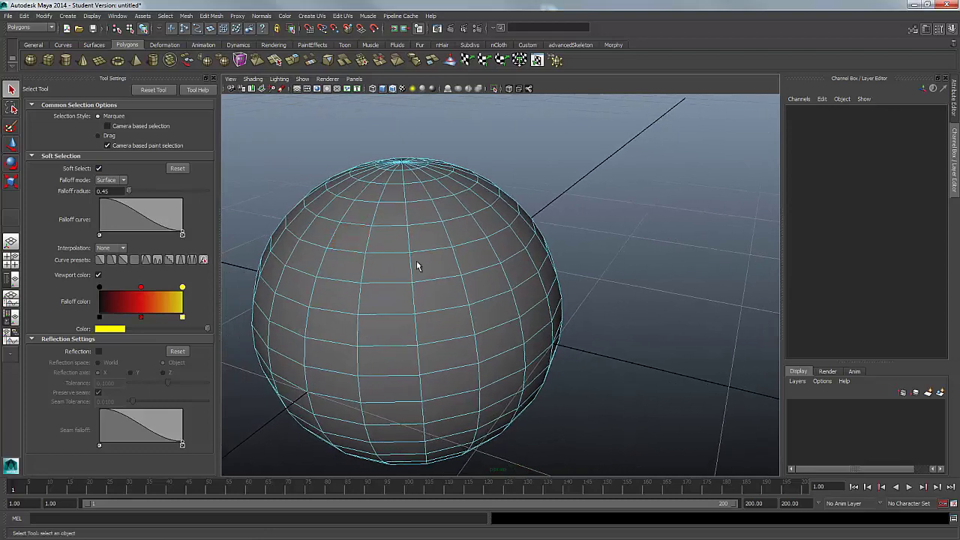
{"action": "left_click", "coordinate": [484, 283]}
{"action": "left_click_drag", "start_coordinate": [452, 289], "coordinate": [475, 290], "text": "alt"}
{"action": "right_click_drag", "start_coordinate": [476, 290], "coordinate": [519, 300], "text": "alt"}
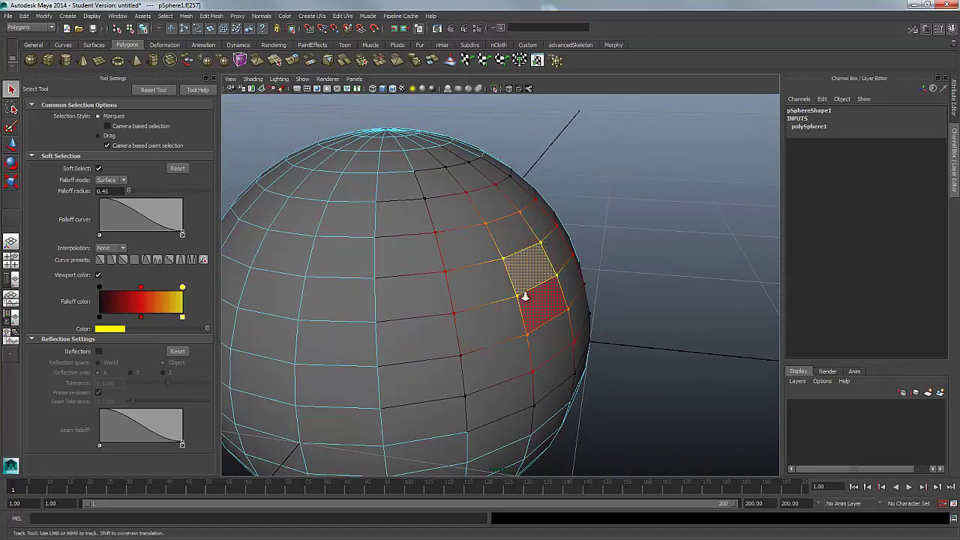
{"action": "right_click_drag", "start_coordinate": [525, 294], "coordinate": [582, 312], "text": "alt"}
{"action": "left_click_drag", "start_coordinate": [582, 311], "coordinate": [575, 259], "text": "alt"}
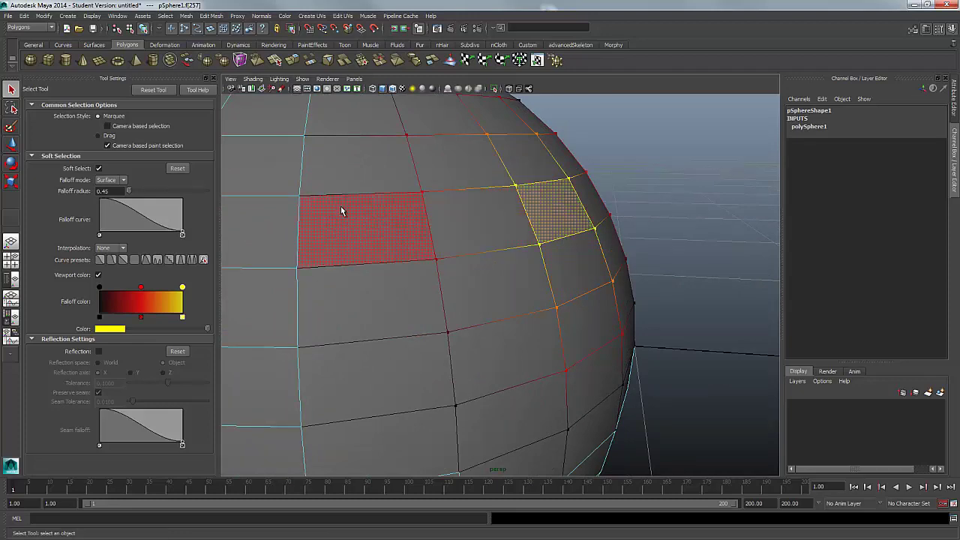
Move the soft-selected face outward from the sphere to form a smooth bulge.
{"action": "right_click_drag", "start_coordinate": [564, 261], "coordinate": [439, 259], "text": "alt"}
{"action": "left_click_drag", "start_coordinate": [439, 259], "coordinate": [504, 258], "text": "alt"}
{"action": "middle_click_drag", "start_coordinate": [504, 258], "coordinate": [447, 264], "text": "alt"}
{"action": "left_click_drag", "start_coordinate": [447, 263], "coordinate": [497, 285], "text": "alt"}
{"action": "key", "text": "w"}
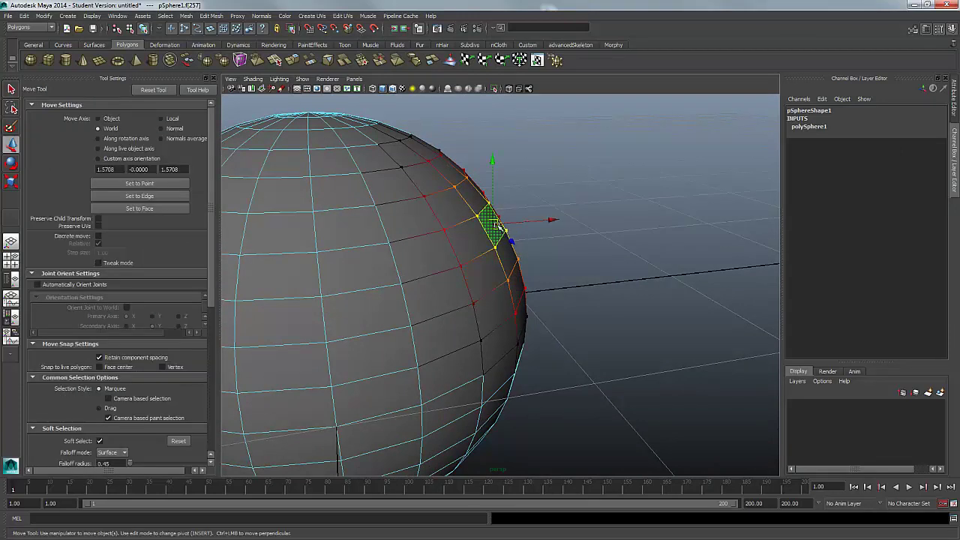
{"action": "left_click_drag", "start_coordinate": [495, 223], "coordinate": [571, 228]}
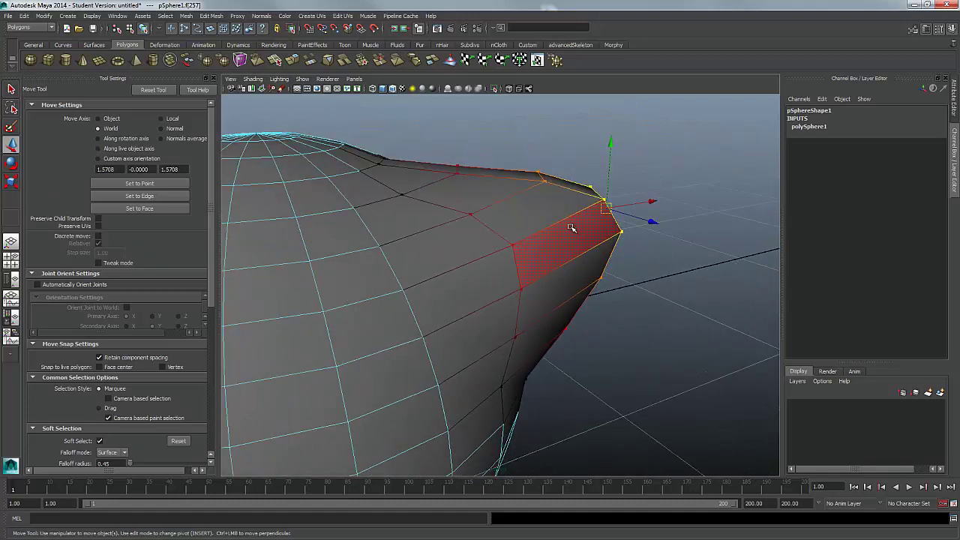
Undo the soft-selected face moves and clear the face selection.
{"action": "left_click_drag", "start_coordinate": [516, 250], "coordinate": [611, 222], "text": "alt"}
{"action": "key", "text": "ctrl+z"}
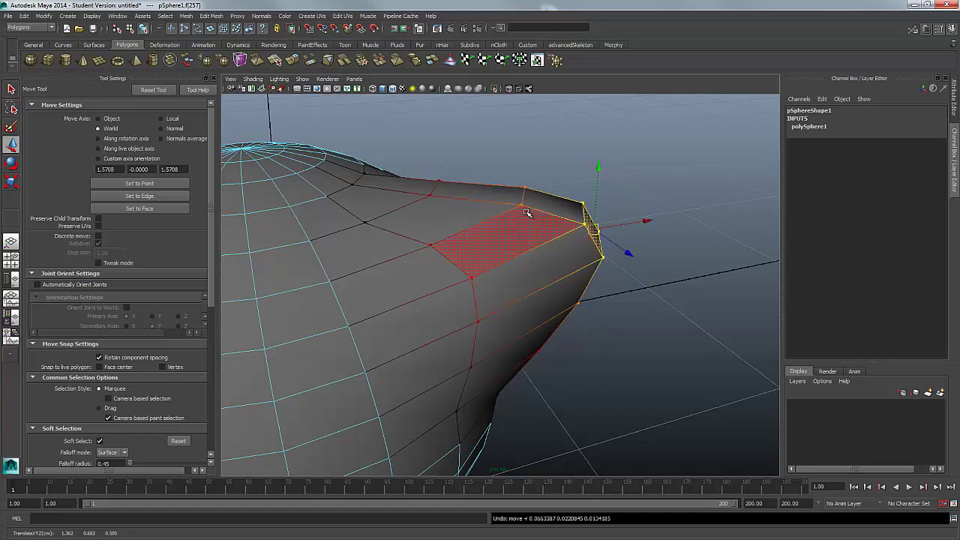
{"action": "left_click_drag", "start_coordinate": [523, 216], "coordinate": [464, 222], "text": "alt"}
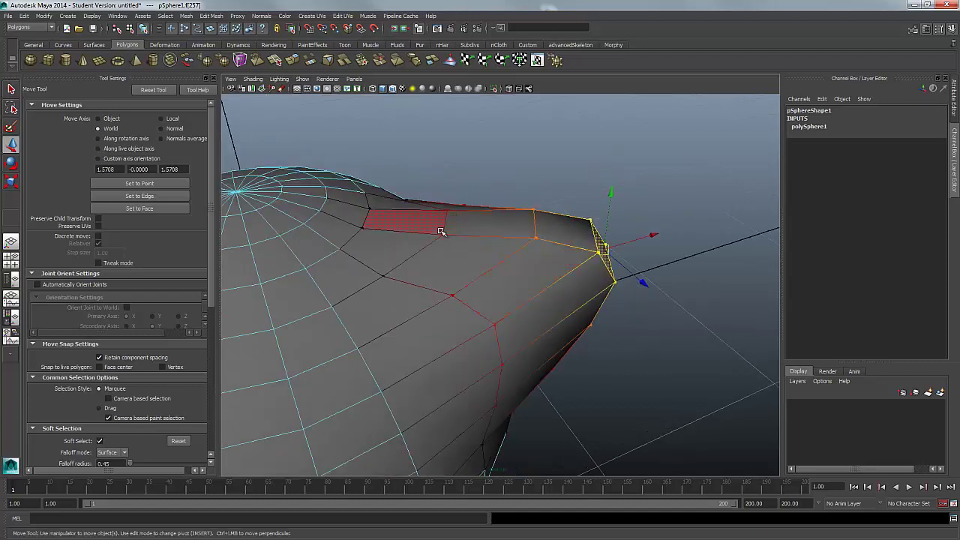
{"action": "left_click_drag", "start_coordinate": [380, 209], "coordinate": [589, 316], "text": "alt"}
{"action": "key", "text": "ctrl+z"}
{"action": "left_click", "coordinate": [499, 289]}
{"action": "scroll", "coordinate": [499, 289], "scroll_direction": "down", "scroll_amount": 2}
{"action": "scroll", "coordinate": [497, 297], "scroll_direction": "up", "scroll_amount": 1}
Select a block of adjacent faces on the sphere's side and pull it outward with soft selection.
{"action": "left_click_drag", "start_coordinate": [499, 312], "coordinate": [585, 315], "text": "alt"}
{"action": "scroll", "coordinate": [497, 297], "scroll_direction": "up", "scroll_amount": 1}
{"action": "left_click", "coordinate": [483, 268], "text": "shift"}
{"action": "left_click", "coordinate": [511, 266], "text": "shift"}
{"action": "left_click", "coordinate": [513, 278], "text": "shift"}
{"action": "key", "text": "ctrl+z"}
{"action": "left_click", "coordinate": [522, 279], "text": "shift"}
{"action": "left_click_drag", "start_coordinate": [510, 278], "coordinate": [556, 281]}
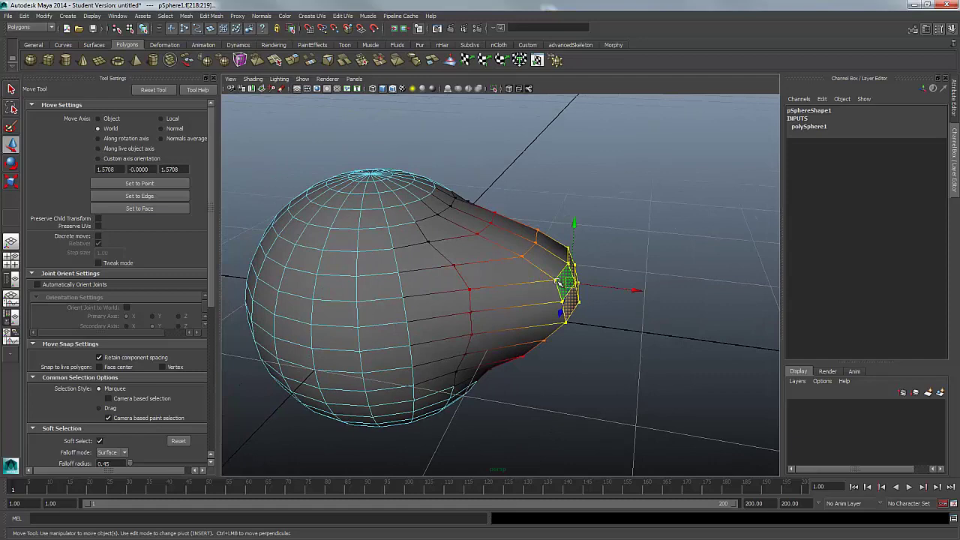
Undo the face block's pull and deselect the faces.
{"action": "key", "text": "ctrl+z"}
{"action": "key", "text": "ctrl+z"}
{"action": "key", "text": "ctrl+z"}
{"action": "key", "text": "ctrl+z"}
{"action": "left_click", "coordinate": [575, 277]}
{"action": "mouse_move", "coordinate": [573, 276]}
{"action": "left_mouse_down", "text": "alt"}
{"action": "mouse_move", "coordinate": [551, 260]}
{"action": "mouse_move", "coordinate": [567, 277]}
{"action": "left_mouse_up", "text": "alt"}
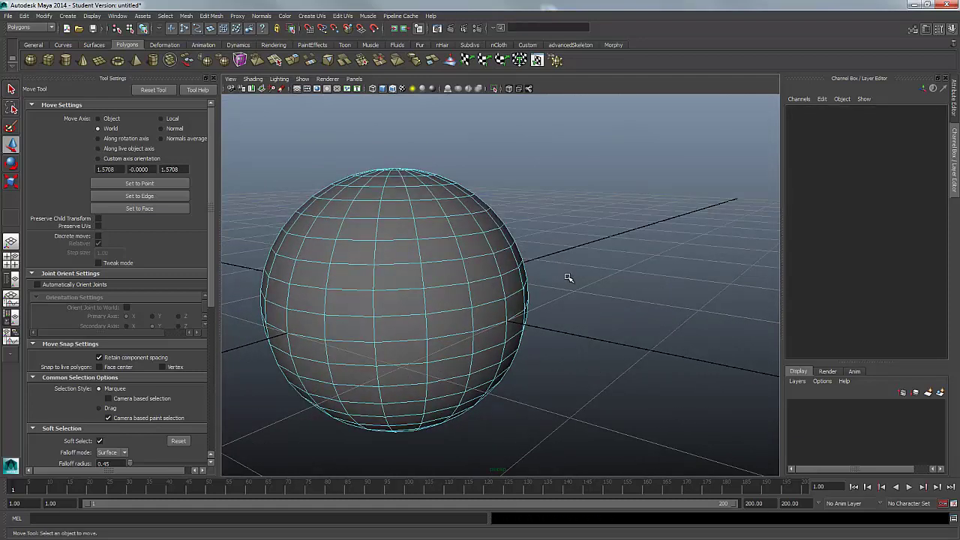
Select a single face on the sphere's side and view it close up.
{"action": "left_click", "coordinate": [507, 279]}
{"action": "scroll", "coordinate": [499, 292], "scroll_direction": "up", "scroll_amount": 3}
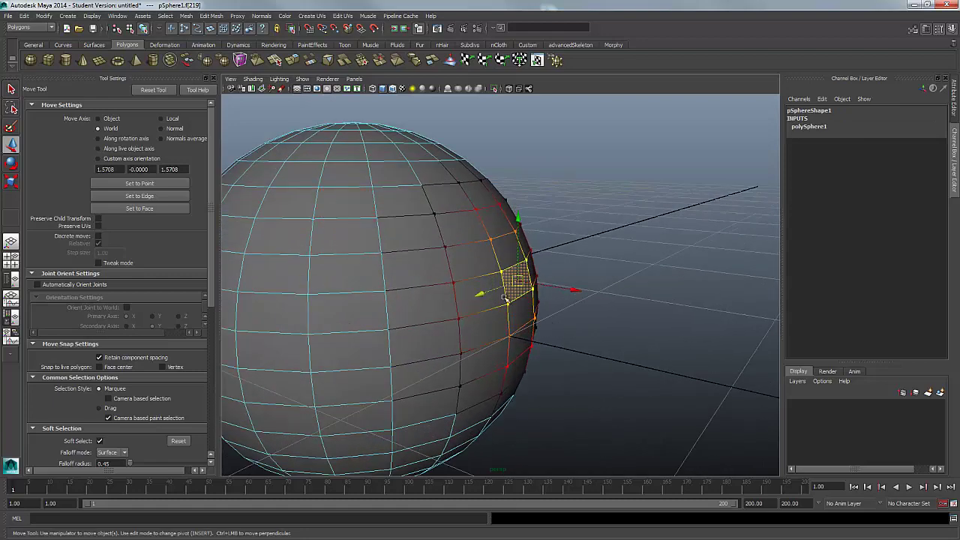
{"action": "middle_click_drag", "start_coordinate": [504, 298], "coordinate": [503, 294], "text": "alt"}
Toggle soft selection off and on repeatedly for the selected face, leaving it enabled.
{"action": "key", "text": "b"}
{"action": "key", "text": "b"}
{"action": "key", "text": "b"}
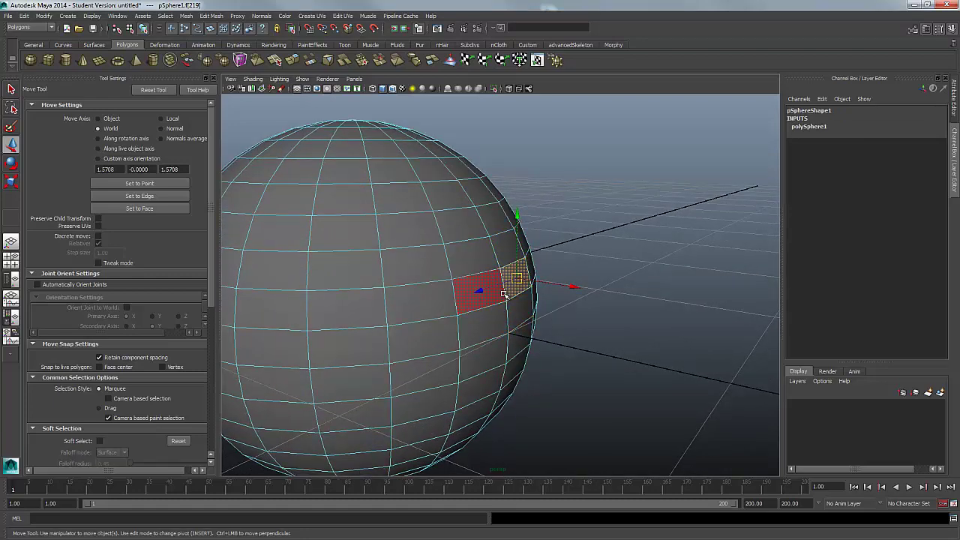
{"action": "key", "text": "b"}
{"action": "key", "text": "b"}
{"action": "key", "text": "b"}
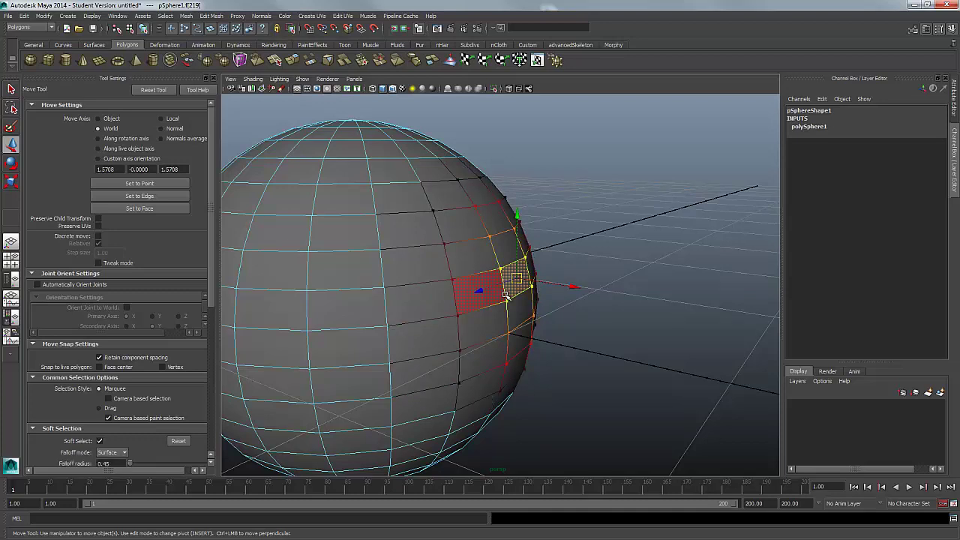
Adjust the soft-selection falloff radius interactively to 1.16 and try pulling the face outward.
{"action": "key", "text": "b"}
{"action": "left_click_drag", "start_coordinate": [505, 296], "coordinate": [722, 318]}
{"action": "left_click", "coordinate": [574, 286]}
{"action": "scroll", "coordinate": [445, 282], "scroll_direction": "down", "scroll_amount": 5}
{"action": "left_click_drag", "start_coordinate": [398, 288], "coordinate": [570, 285], "text": "alt"}
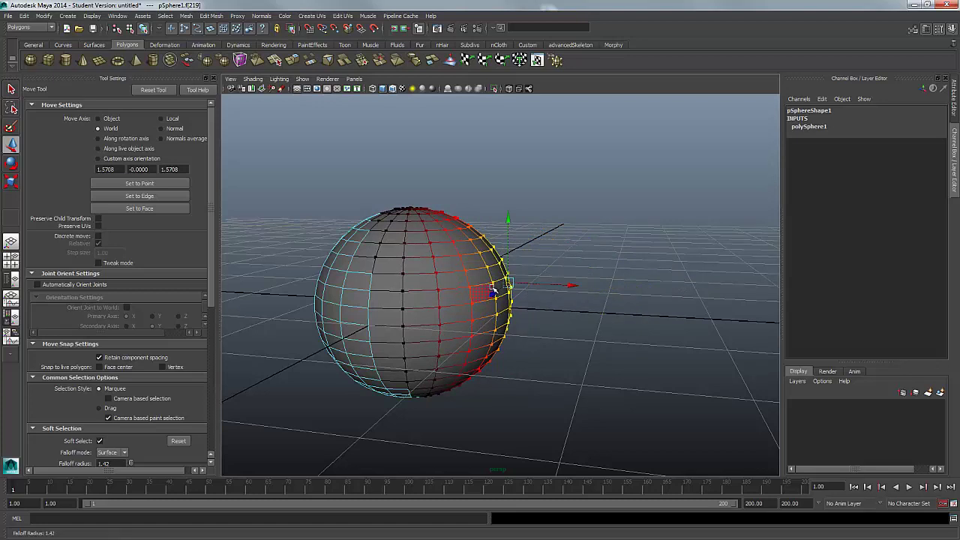
{"action": "middle_click_drag", "start_coordinate": [493, 289], "coordinate": [396, 288]}
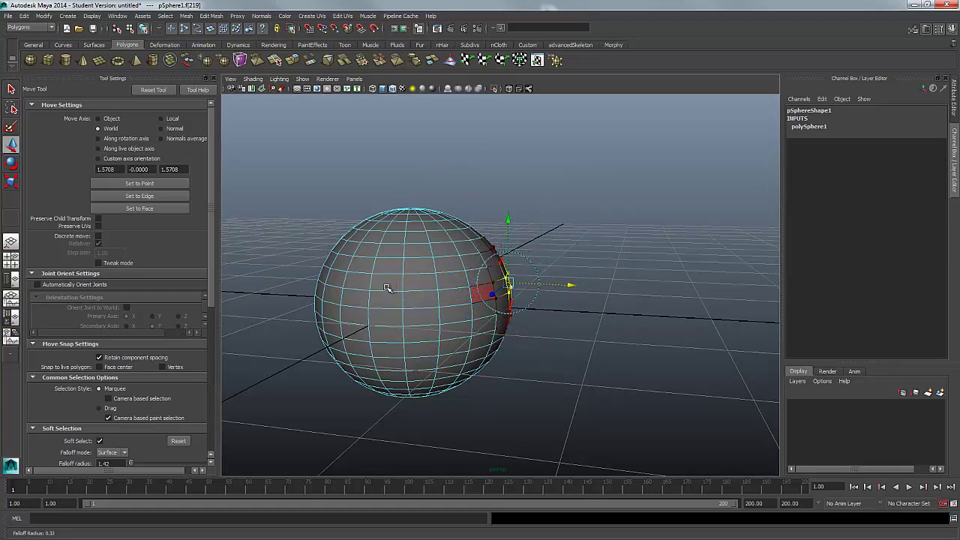
{"action": "left_click_drag", "start_coordinate": [448, 279], "coordinate": [583, 273], "text": "alt"}
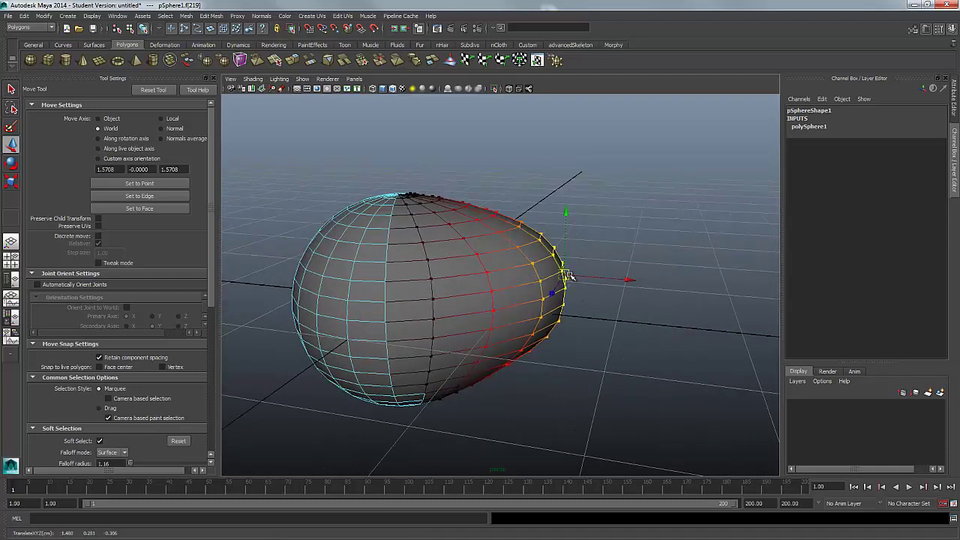
{"action": "key", "text": "ctrl+z"}
Rotate the soft-selected region of the sphere, then move it outward and downward.
{"action": "key", "text": "e"}
{"action": "left_click_drag", "start_coordinate": [577, 220], "coordinate": [491, 213]}
{"action": "key", "text": "w"}
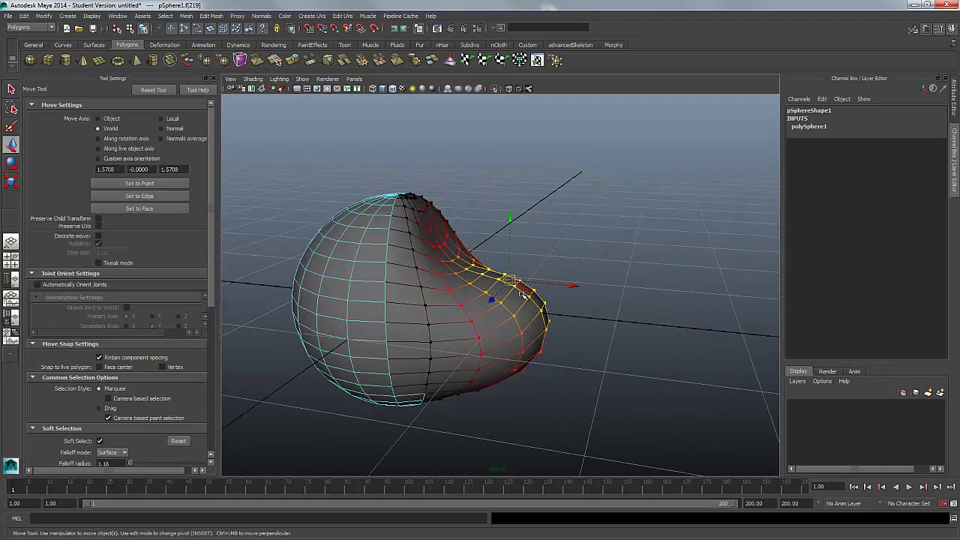
{"action": "left_click_drag", "start_coordinate": [508, 278], "coordinate": [553, 303]}
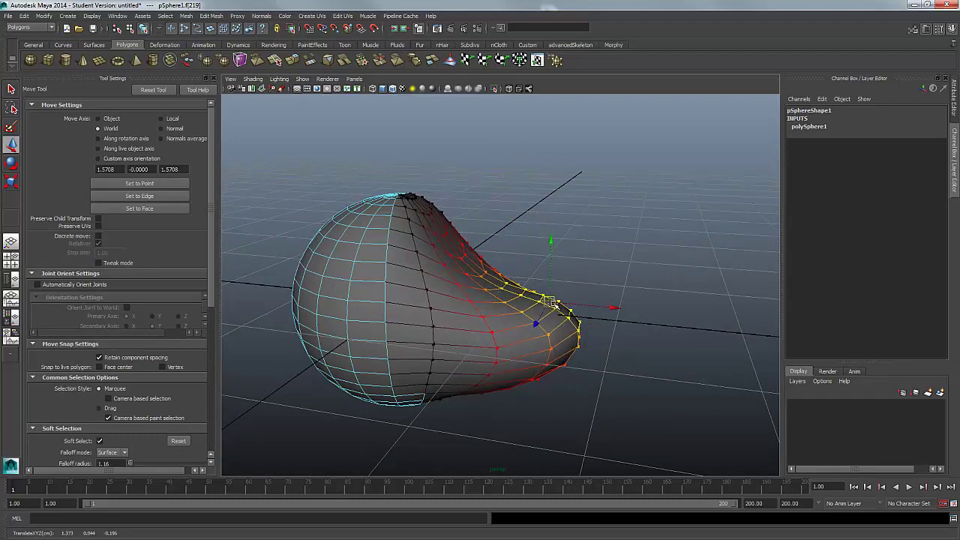
Scale the soft-selected region of the deformed sphere.
{"action": "key", "text": "e"}
{"action": "key", "text": "r"}
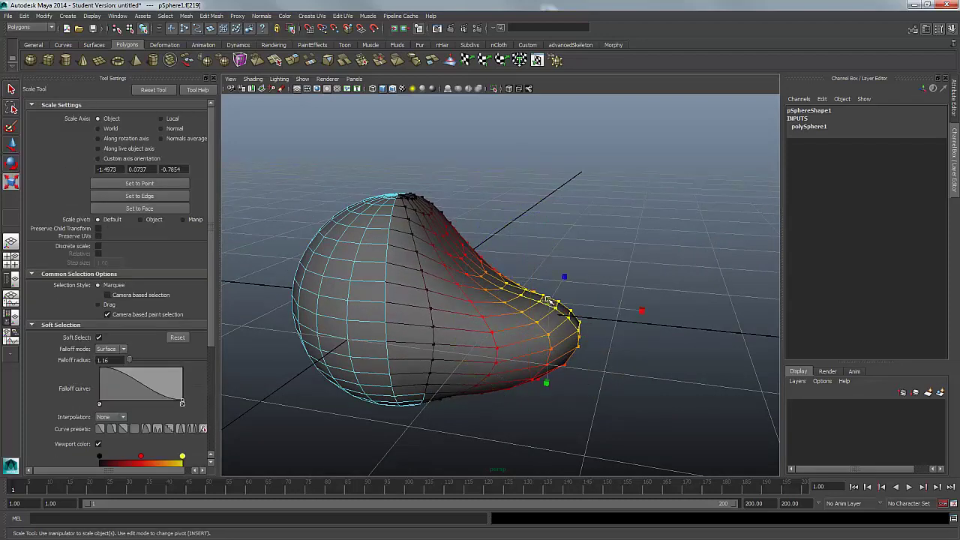
{"action": "left_click_drag", "start_coordinate": [556, 304], "coordinate": [473, 312]}
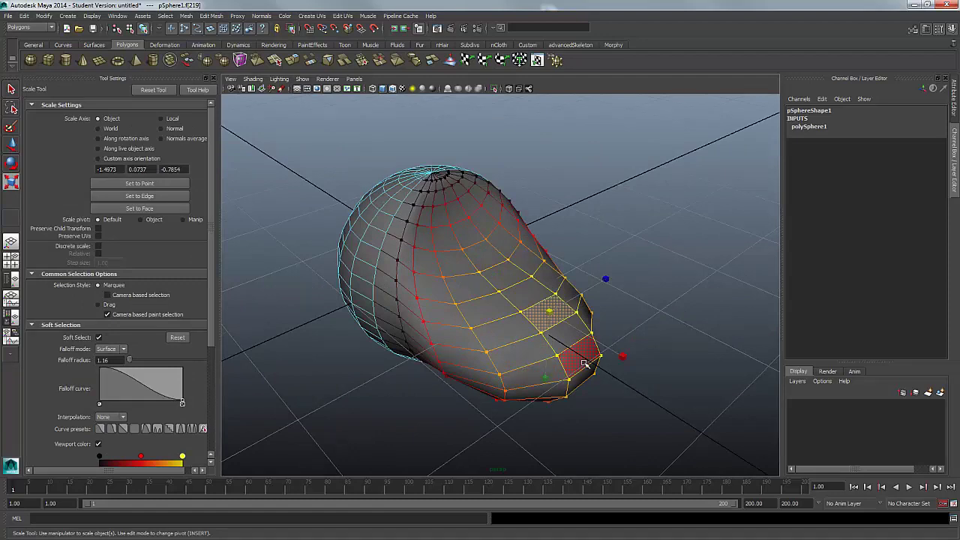
Undo the scale, move and rotation of the sphere's soft-selected region.
{"action": "key", "text": "ctrl+z"}
{"action": "key", "text": "ctrl+z"}
{"action": "key", "text": "ctrl+z"}
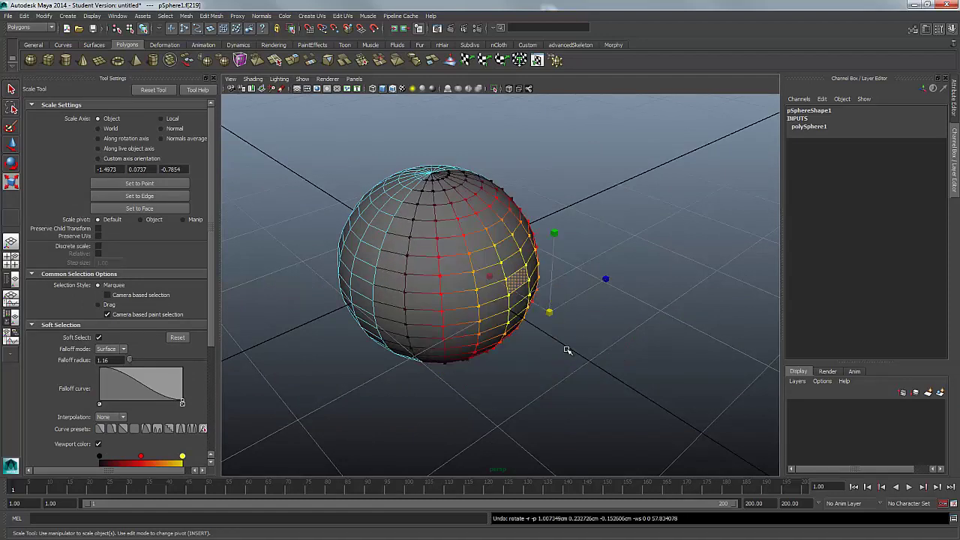
Return the sphere to object mode and deselect it.
{"action": "left_click_drag", "start_coordinate": [568, 349], "coordinate": [598, 338], "text": "alt"}
{"action": "key", "text": "F8"}
{"action": "left_click", "coordinate": [603, 341]}
Select the hidden cylinder pCylinder1 and make it visible beside the sphere.
{"action": "middle_click_drag", "start_coordinate": [603, 341], "coordinate": [672, 337], "text": "alt"}
{"action": "right_click_drag", "start_coordinate": [672, 337], "coordinate": [291, 331], "text": "alt"}
{"action": "middle_click_drag", "start_coordinate": [291, 331], "coordinate": [510, 278], "text": "alt"}
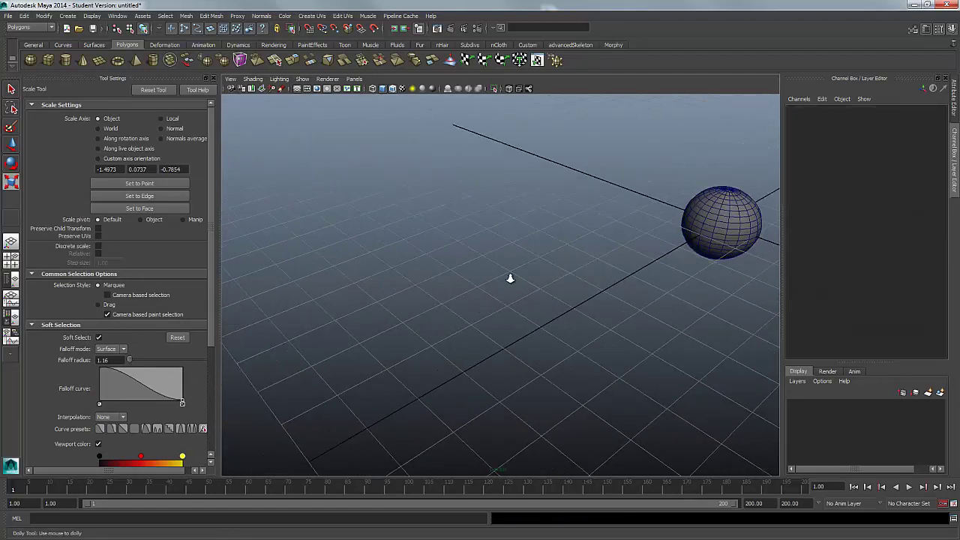
{"action": "right_click_drag", "start_coordinate": [510, 279], "coordinate": [375, 282], "text": "alt"}
{"action": "middle_click_drag", "start_coordinate": [557, 292], "coordinate": [528, 306], "text": "alt"}
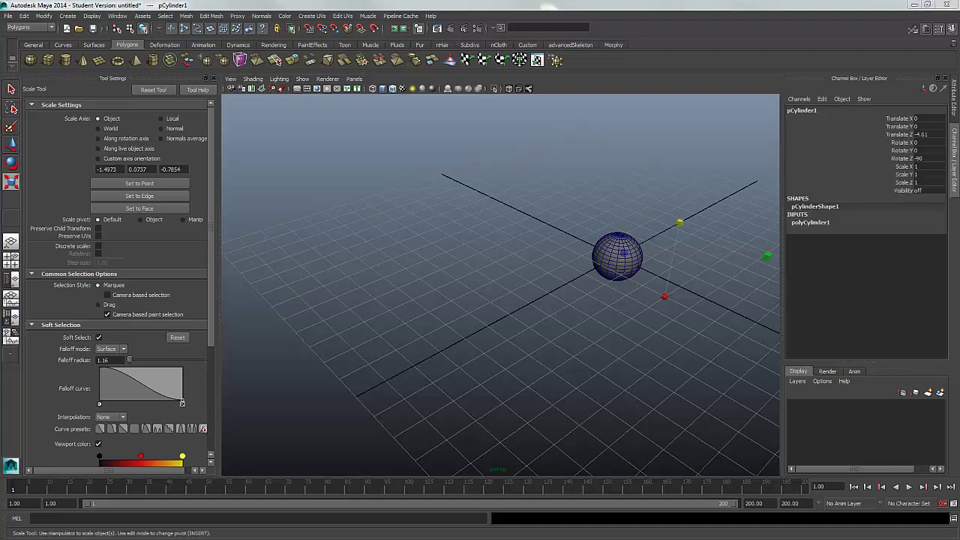
{"action": "key", "text": "shift+h"}
{"action": "scroll", "coordinate": [126, 361], "scroll_direction": "down", "scroll_amount": 3}
{"action": "middle_click_drag", "start_coordinate": [413, 400], "coordinate": [240, 450], "text": "alt"}
{"action": "right_click_drag", "start_coordinate": [240, 450], "coordinate": [540, 446], "text": "alt"}
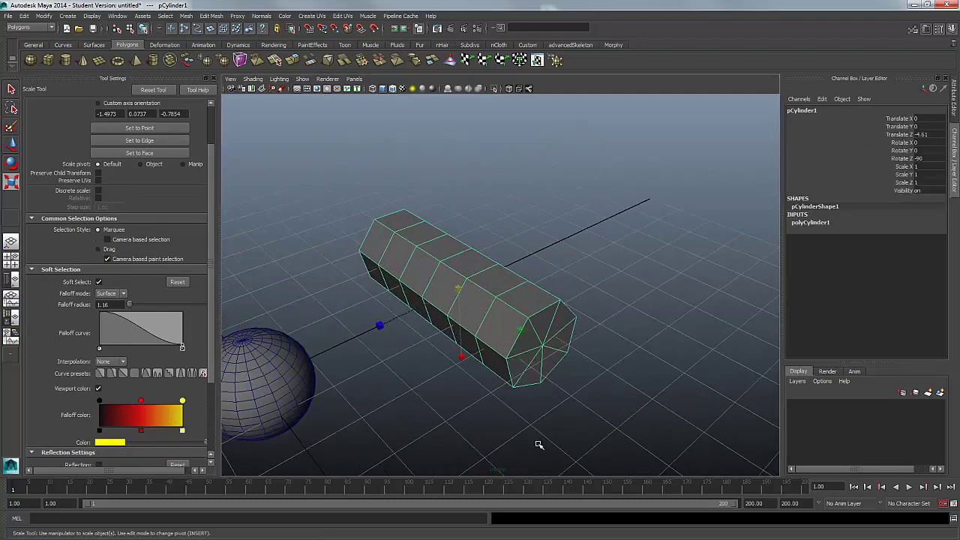
Switch the cylinder to vertex mode and select all vertices of its end cap farthest from the sphere.
{"action": "left_click_drag", "start_coordinate": [540, 446], "coordinate": [541, 426], "text": "alt"}
{"action": "right_click_drag", "start_coordinate": [541, 426], "coordinate": [525, 365], "text": "alt"}
{"action": "right_click_drag", "start_coordinate": [524, 312], "coordinate": [510, 357]}
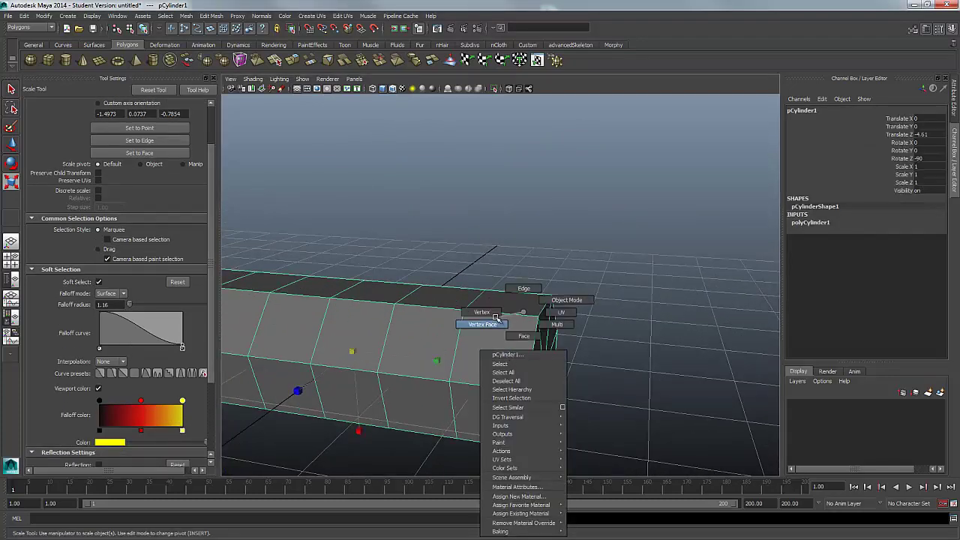
{"action": "right_click_drag", "start_coordinate": [495, 318], "coordinate": [484, 313]}
{"action": "left_click_drag", "start_coordinate": [548, 403], "coordinate": [549, 383], "text": "alt"}
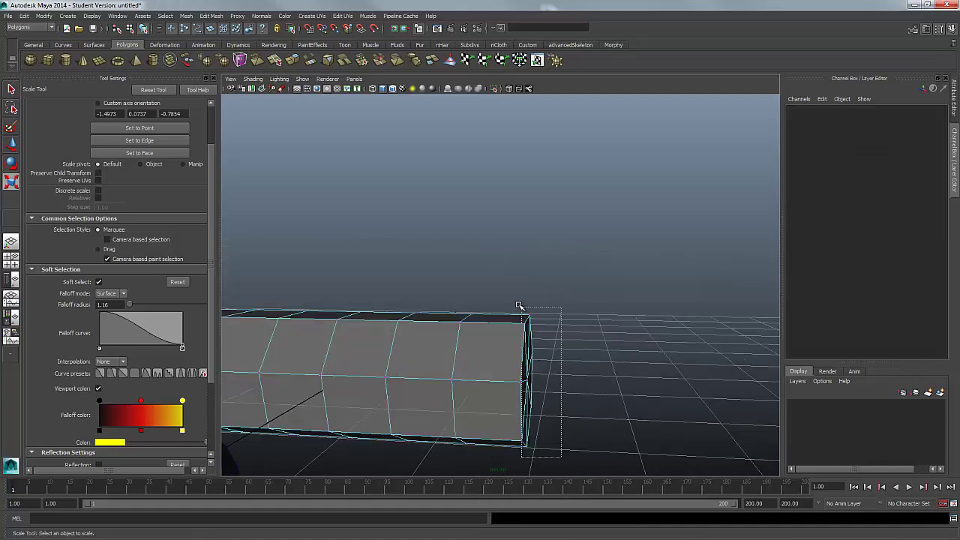
{"action": "left_click_drag", "start_coordinate": [519, 306], "coordinate": [519, 306]}
With a soft selection falloff radius of 4.62, move and rotate the selected end so the cylinder bends upward.
{"action": "left_click_drag", "start_coordinate": [519, 307], "coordinate": [637, 367], "text": "alt"}
{"action": "key", "text": "w"}
{"action": "left_click_drag", "start_coordinate": [519, 350], "coordinate": [605, 322]}
{"action": "key", "text": "e"}
{"action": "left_click_drag", "start_coordinate": [647, 249], "coordinate": [514, 208]}
Scale the raised end down uniformly so the cylinder tapers to a narrow tip.
{"action": "key", "text": "w"}
{"action": "key", "text": "r"}
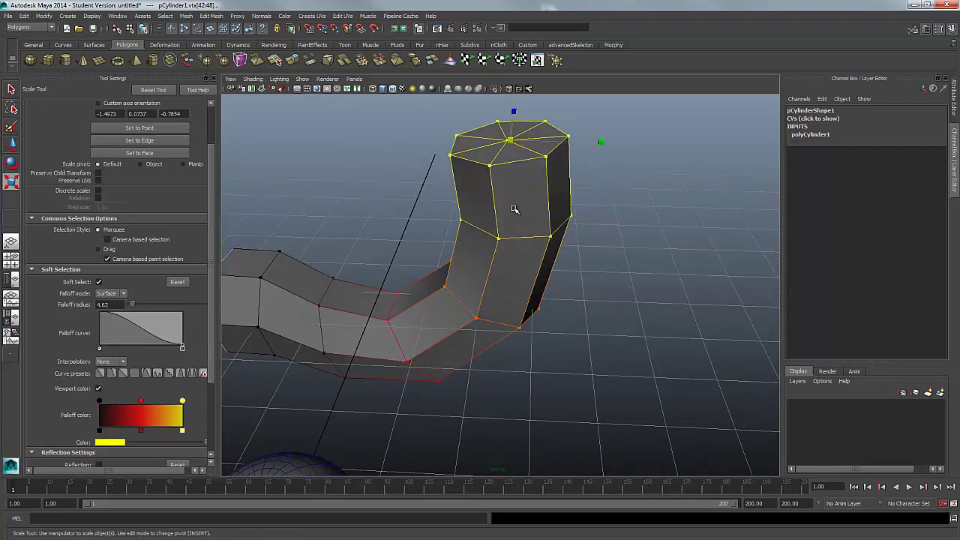
{"action": "left_click_drag", "start_coordinate": [509, 142], "coordinate": [423, 213]}
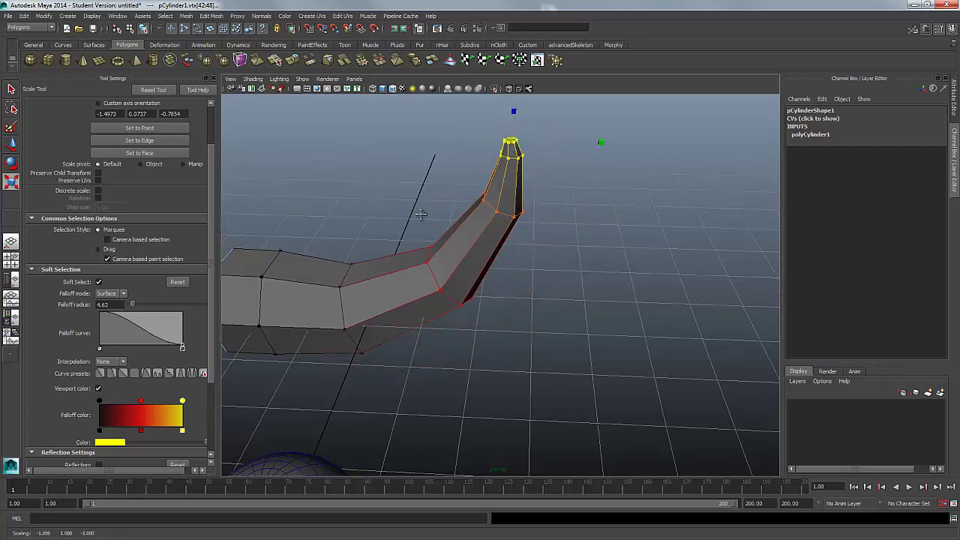
Select the ring of vertices near the cylinder's middle and scale it inward uniformly with soft selection.
{"action": "middle_click_drag", "start_coordinate": [348, 292], "coordinate": [436, 294], "text": "alt"}
{"action": "left_click_drag", "start_coordinate": [429, 264], "coordinate": [572, 359], "text": "alt"}
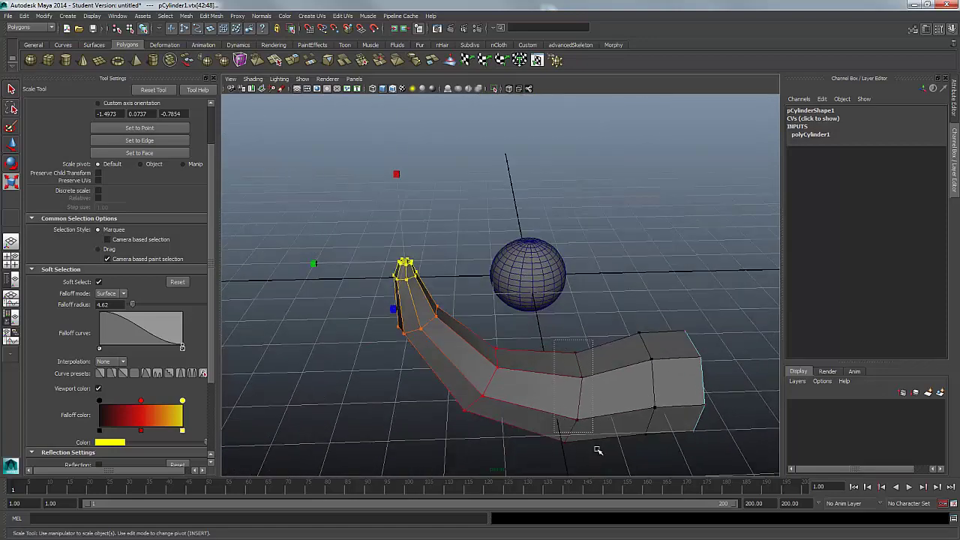
{"action": "left_click_drag", "start_coordinate": [598, 451], "coordinate": [602, 472]}
{"action": "left_click_drag", "start_coordinate": [594, 476], "coordinate": [408, 409], "text": "alt"}
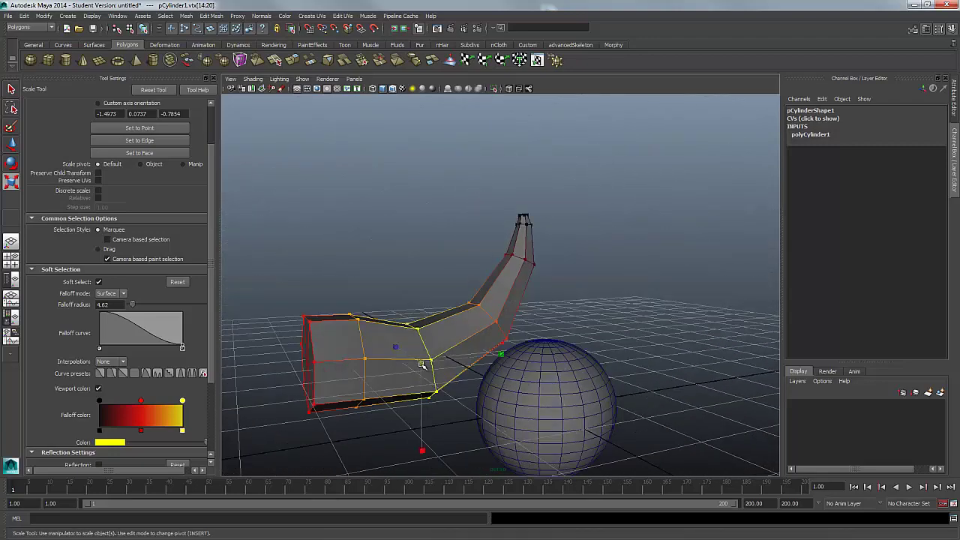
{"action": "left_click_drag", "start_coordinate": [423, 365], "coordinate": [390, 396]}
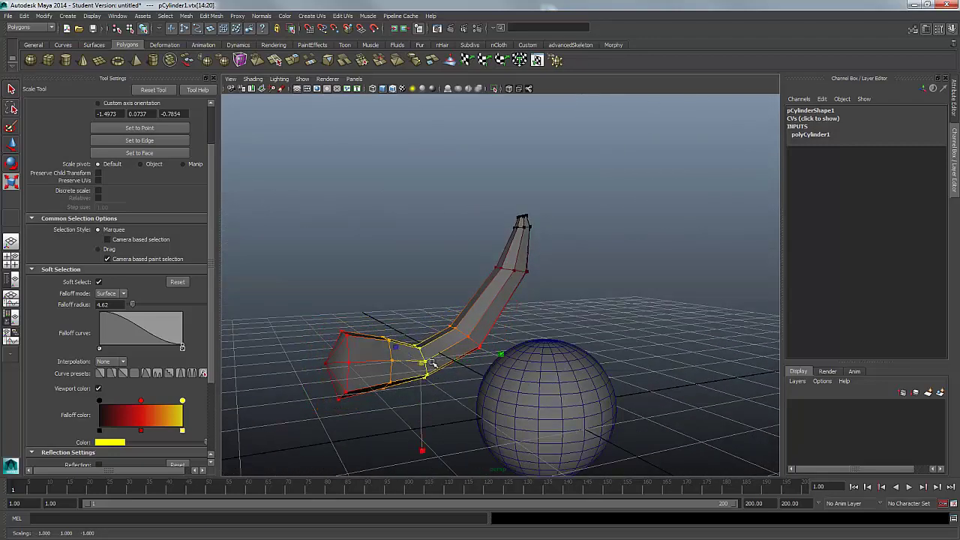
Reduce the soft selection falloff radius to 0.94 around the middle vertex ring.
{"action": "left_click_drag", "start_coordinate": [444, 356], "coordinate": [300, 390]}
{"action": "key", "text": "w"}
{"action": "key", "text": "e"}
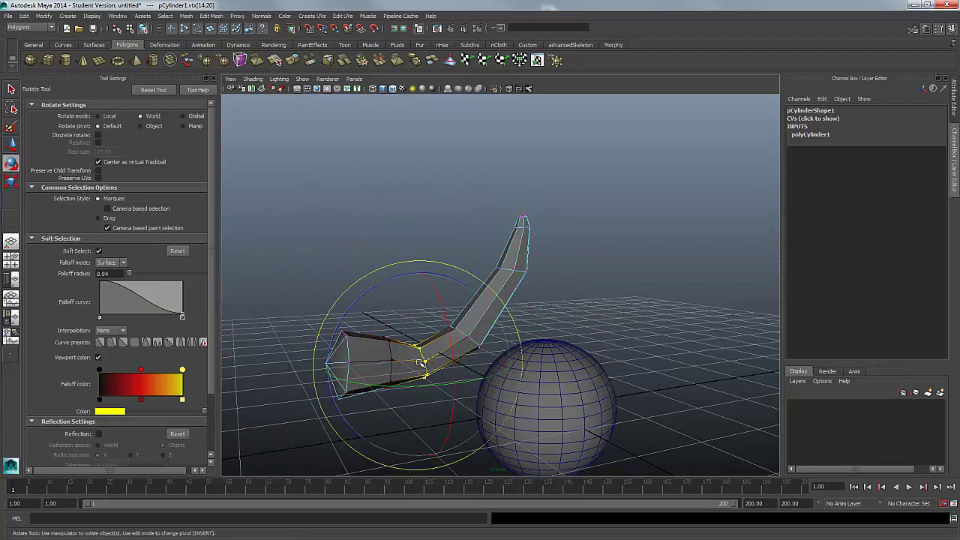
Try to move the middle vertex ring with the narrower falloff.
{"action": "key", "text": "w"}
{"action": "left_click_drag", "start_coordinate": [424, 366], "coordinate": [626, 328]}
{"action": "key", "text": "ctrl+z"}
Try to scale the vertices of the cylinder's wide end with the narrow falloff.
{"action": "left_click_drag", "start_coordinate": [626, 328], "coordinate": [626, 351], "text": "alt"}
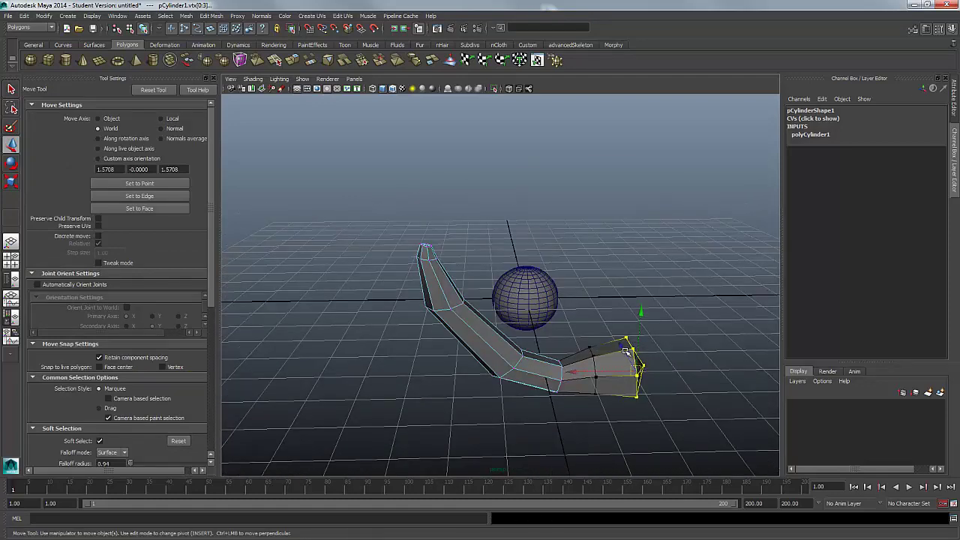
{"action": "key", "text": "r"}
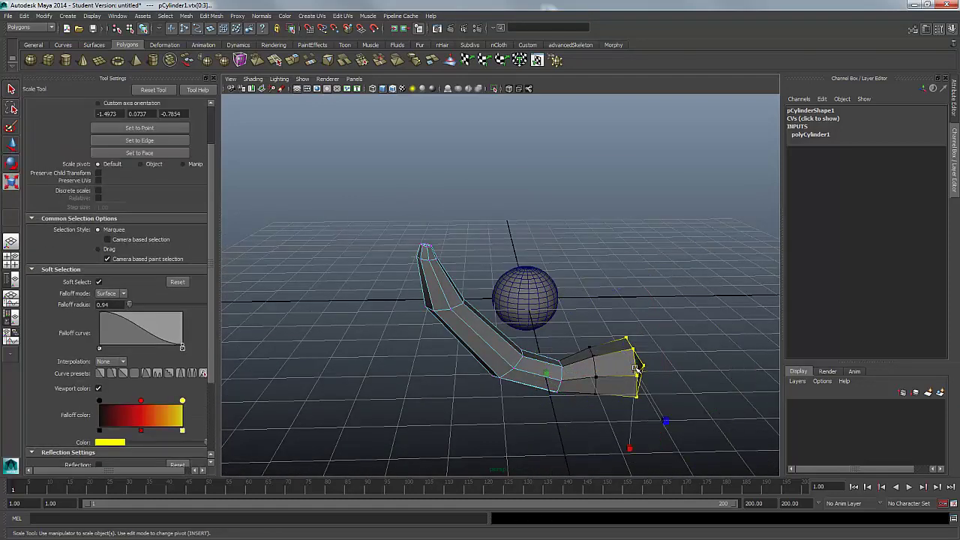
{"action": "middle_click_drag", "start_coordinate": [645, 371], "coordinate": [676, 361]}
{"action": "left_click_drag", "start_coordinate": [677, 362], "coordinate": [450, 364], "text": "alt"}
{"action": "left_click_drag", "start_coordinate": [627, 417], "coordinate": [585, 417], "text": "alt"}
{"action": "key", "text": "ctrl+z"}
Turn soft selection off and select the ring of vertices next to the cylinder's wide end.
{"action": "left_click_drag", "start_coordinate": [449, 418], "coordinate": [444, 285], "text": "alt"}
{"action": "left_click", "coordinate": [474, 423]}
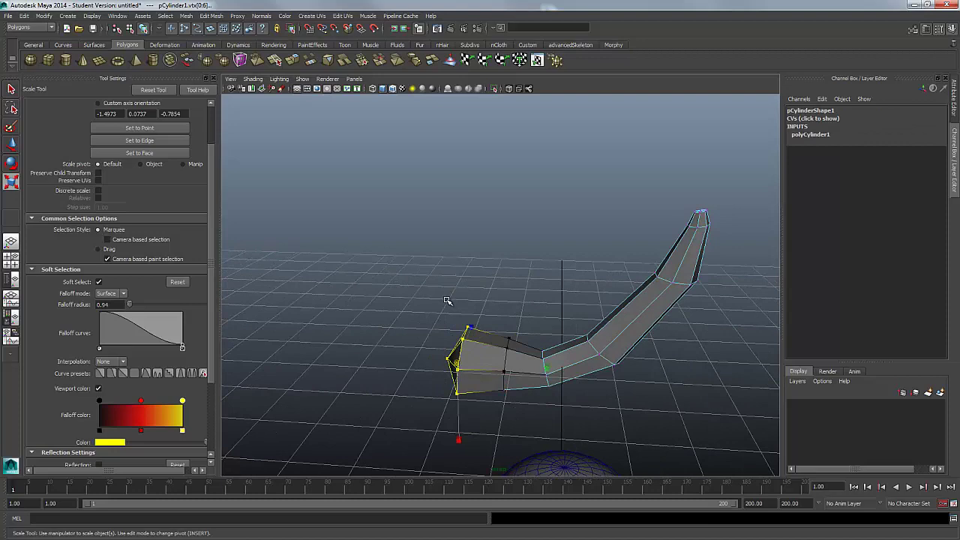
{"action": "key", "text": "b"}
{"action": "left_click", "coordinate": [517, 324]}
{"action": "key", "text": "ctrl+z"}
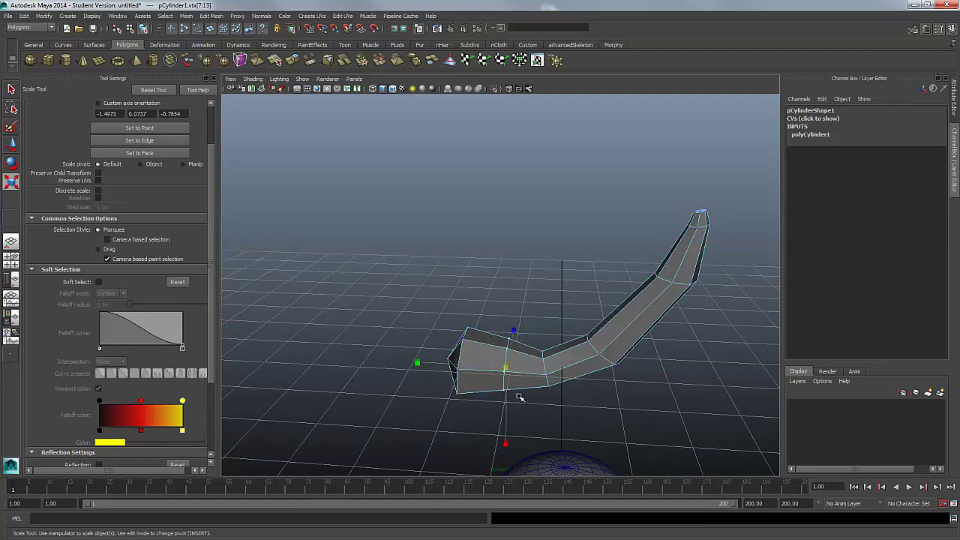
{"action": "key", "text": "b"}
{"action": "key", "text": "b"}
Select the vertices at the cylinder's narrow raised tip without soft selection.
{"action": "middle_click_drag", "start_coordinate": [518, 366], "coordinate": [550, 348], "text": "alt"}
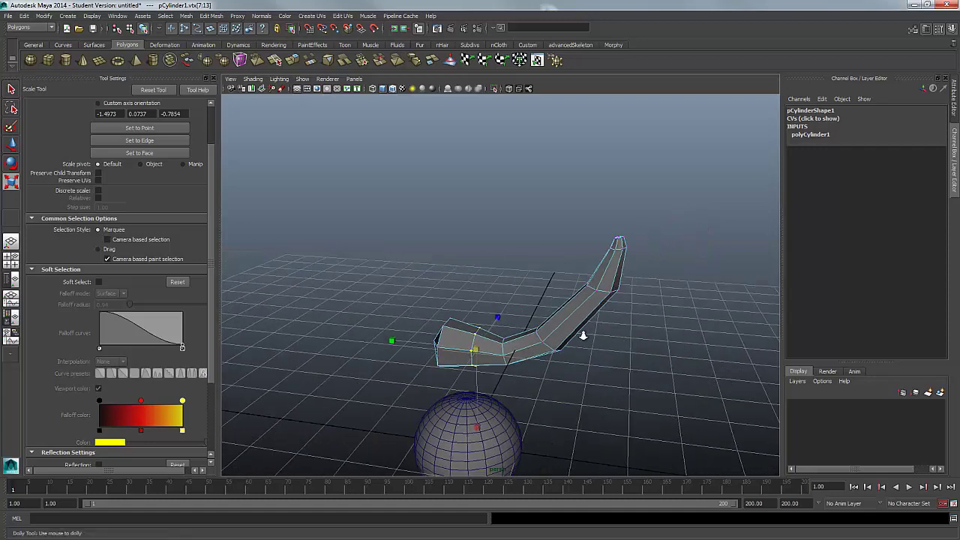
{"action": "right_click_drag", "start_coordinate": [583, 334], "coordinate": [507, 335], "text": "alt"}
{"action": "middle_click_drag", "start_coordinate": [507, 335], "coordinate": [486, 298], "text": "alt"}
{"action": "left_click_drag", "start_coordinate": [579, 321], "coordinate": [521, 324], "text": "alt"}
{"action": "right_click_drag", "start_coordinate": [520, 324], "coordinate": [639, 264], "text": "alt"}
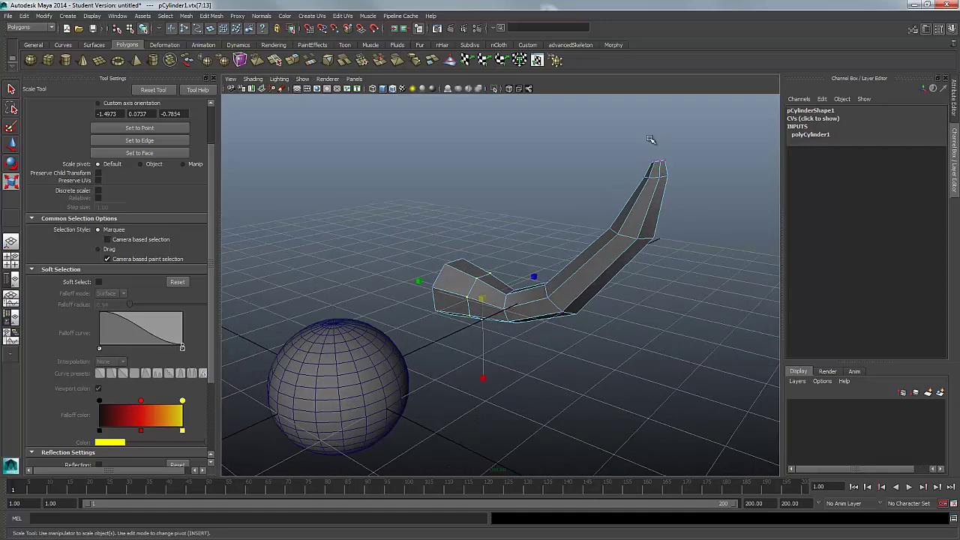
{"action": "left_click_drag", "start_coordinate": [679, 172], "coordinate": [644, 154]}
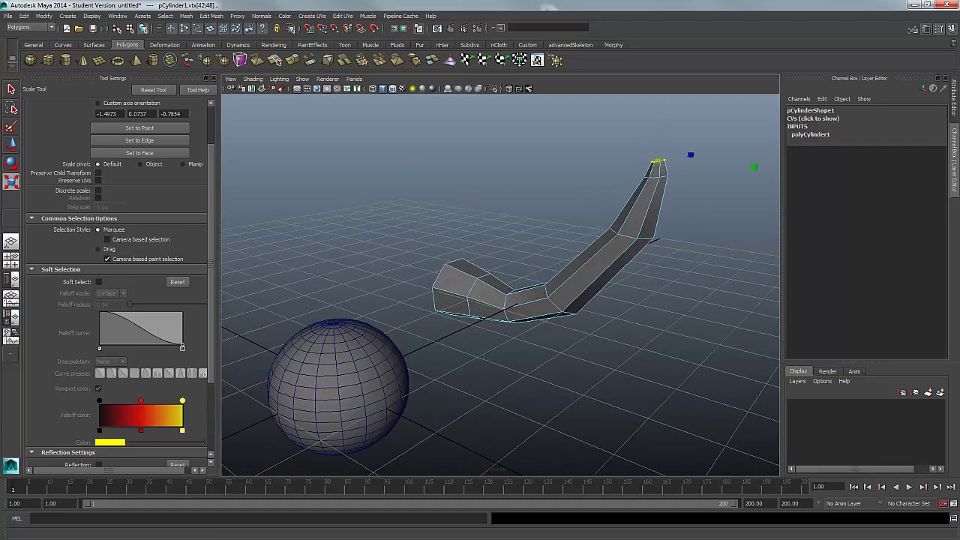